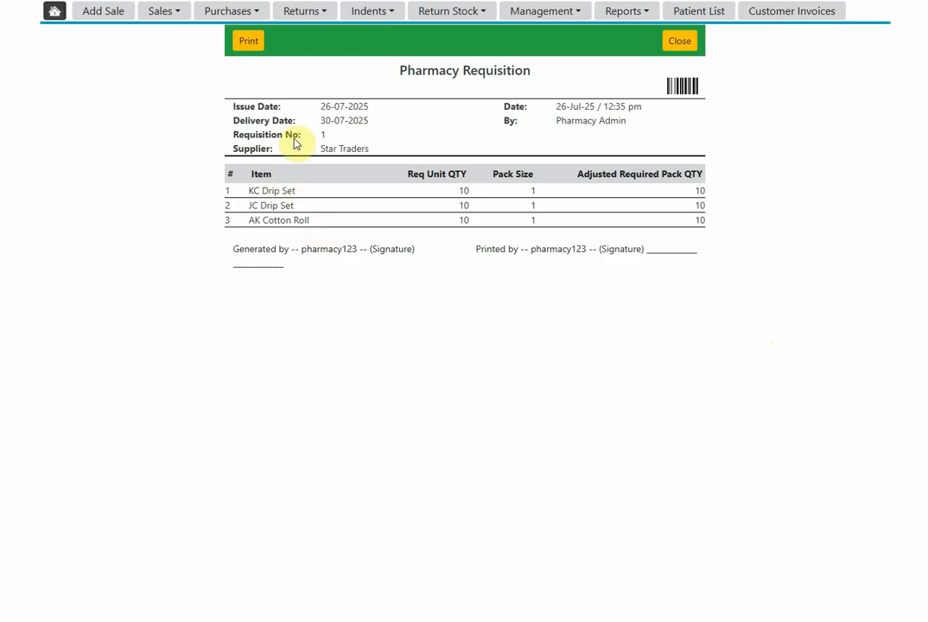
- Start a new purchase order with Star Traders as the supplier
click(248, 17)
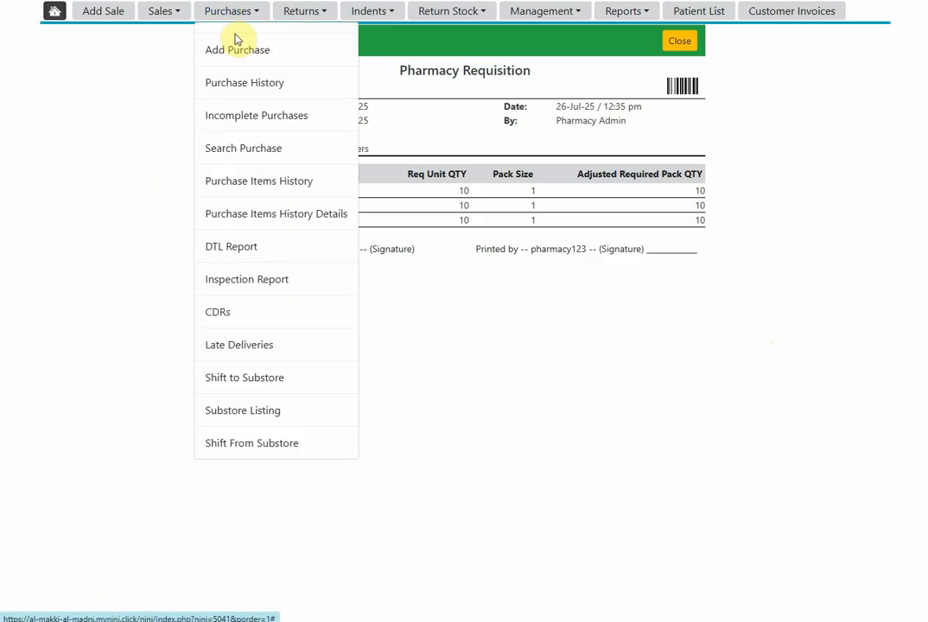
click(229, 54)
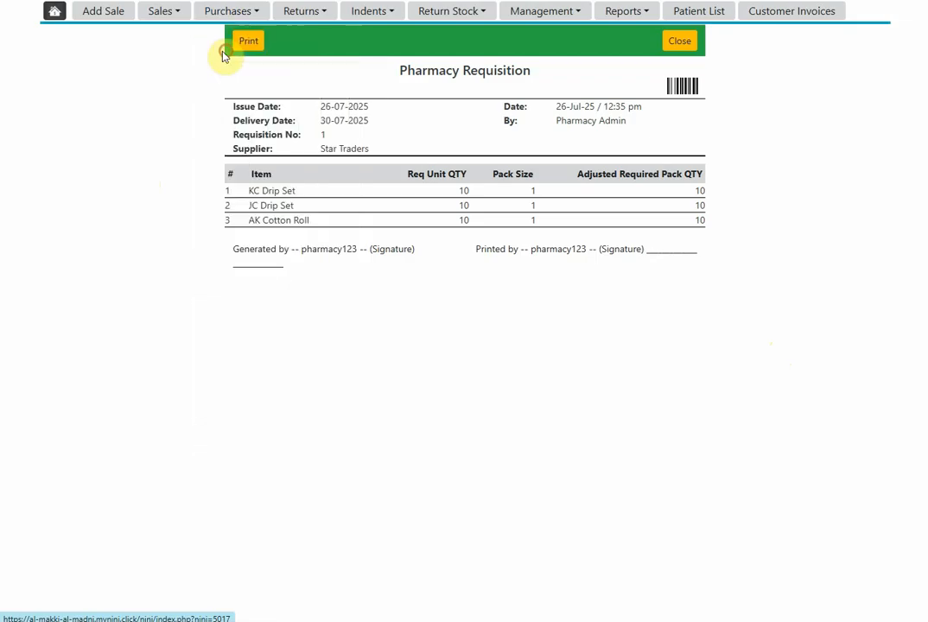
click(433, 65)
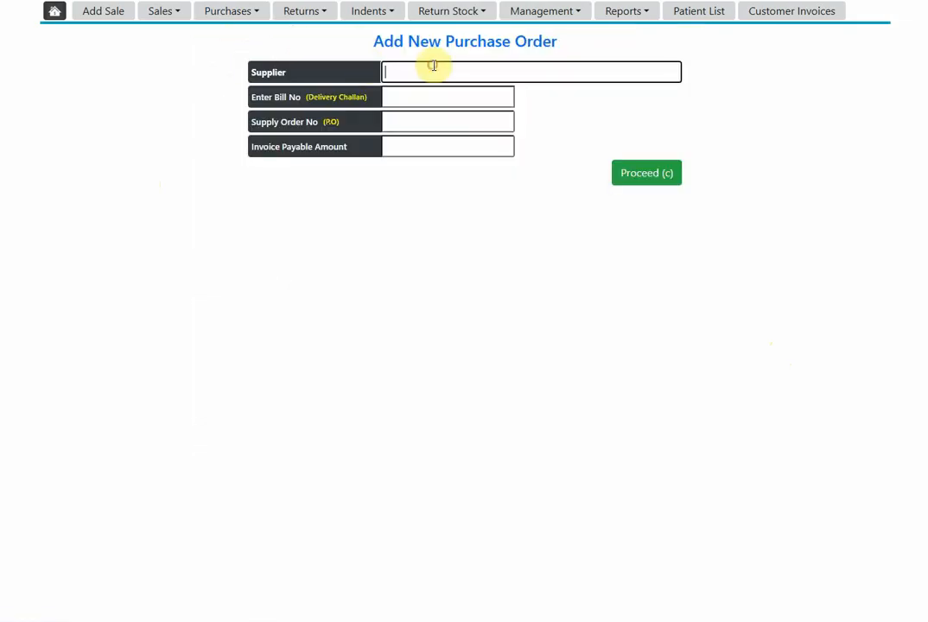
text(s)
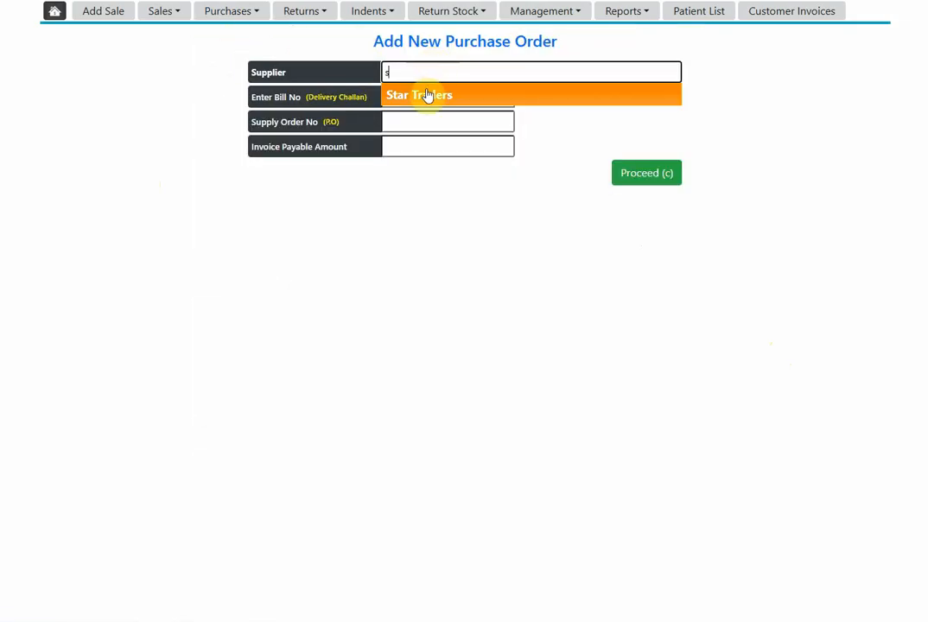
click(432, 95)
- Enter the bill number, the supply order number and an invoice payable amount of 1200, and proceed to the order's item entry
click(447, 96)
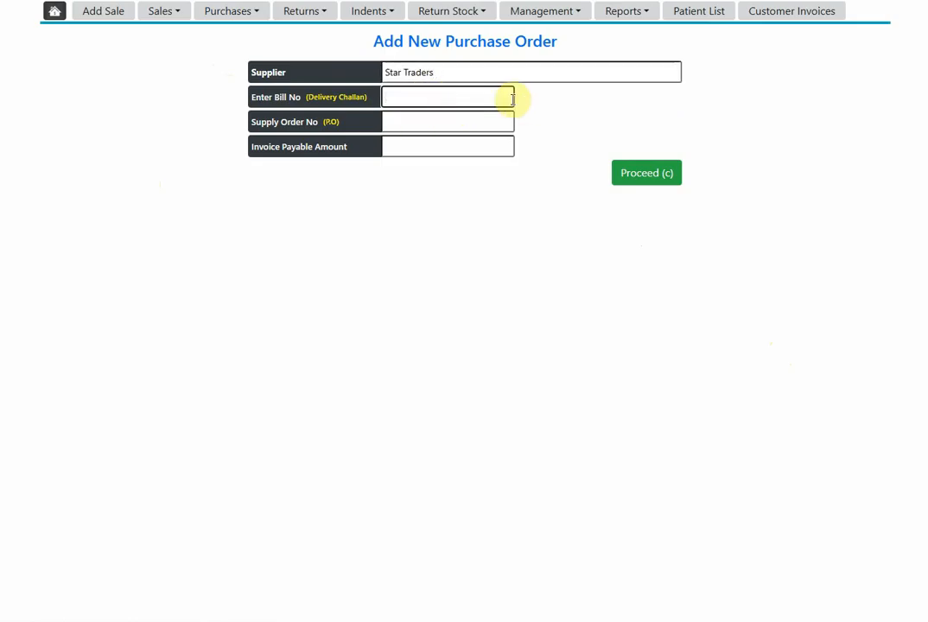
text(23652541)
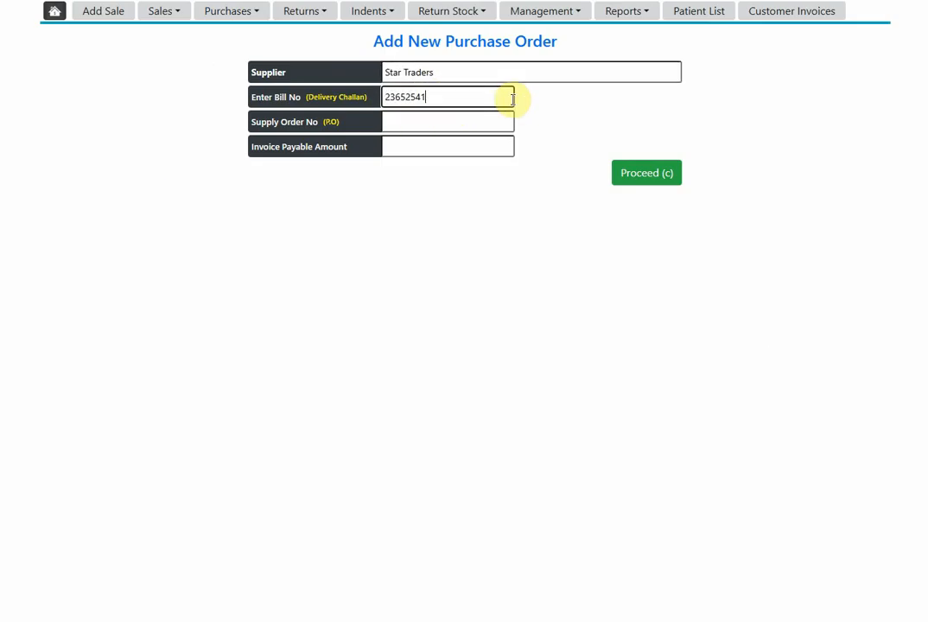
key(Tab)
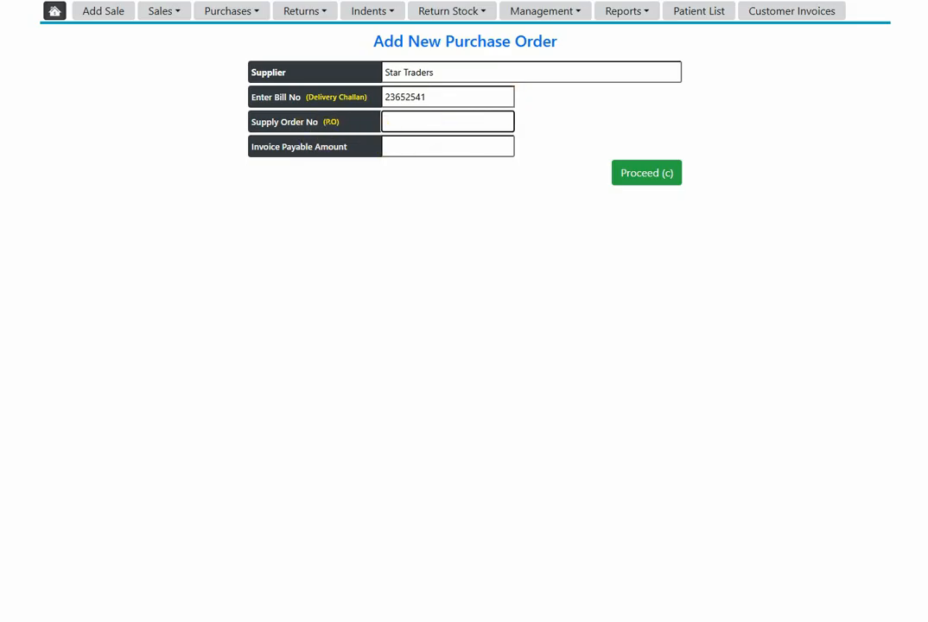
text(1)
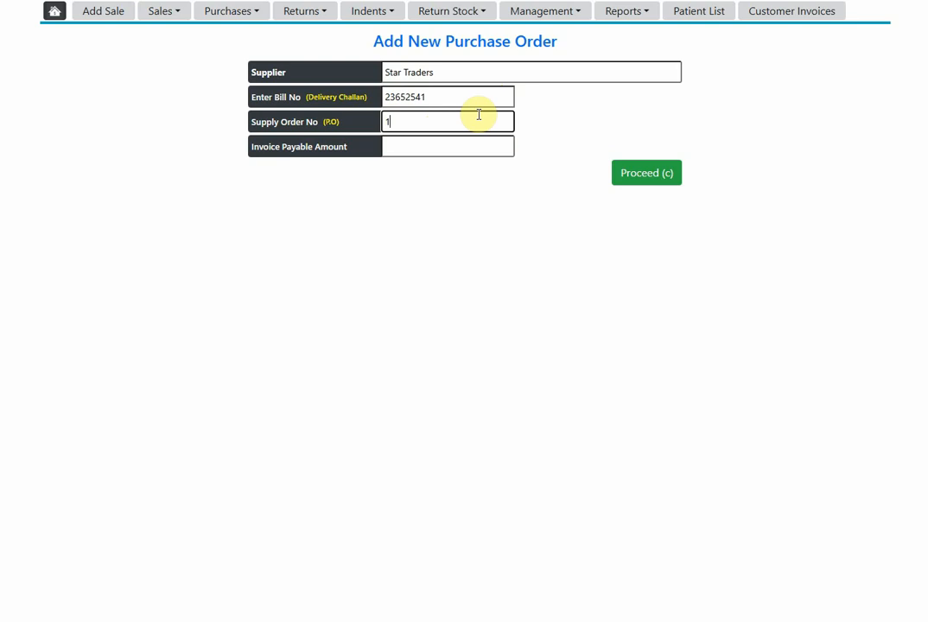
key(Tab)
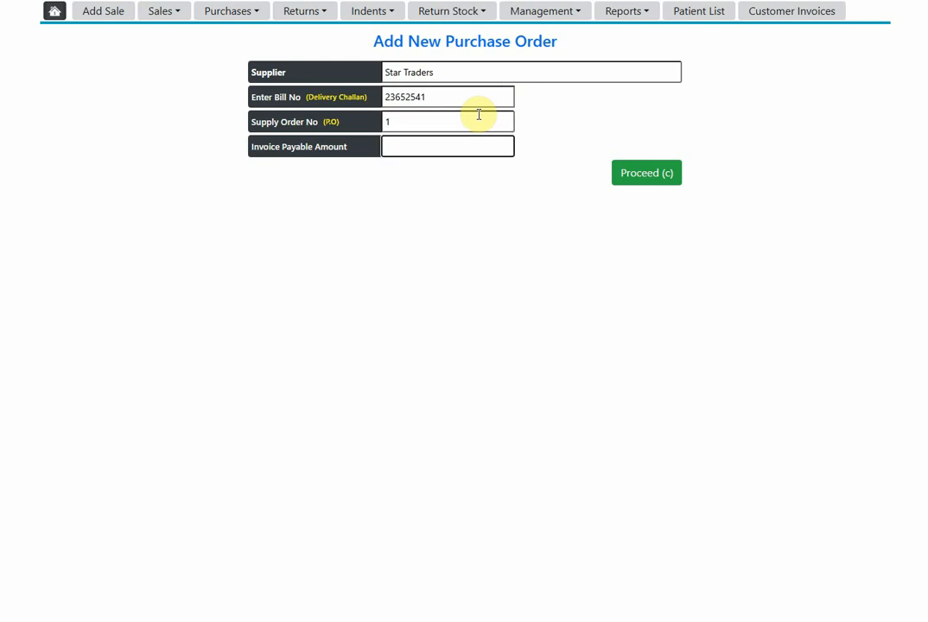
text(1200)
click(640, 176)
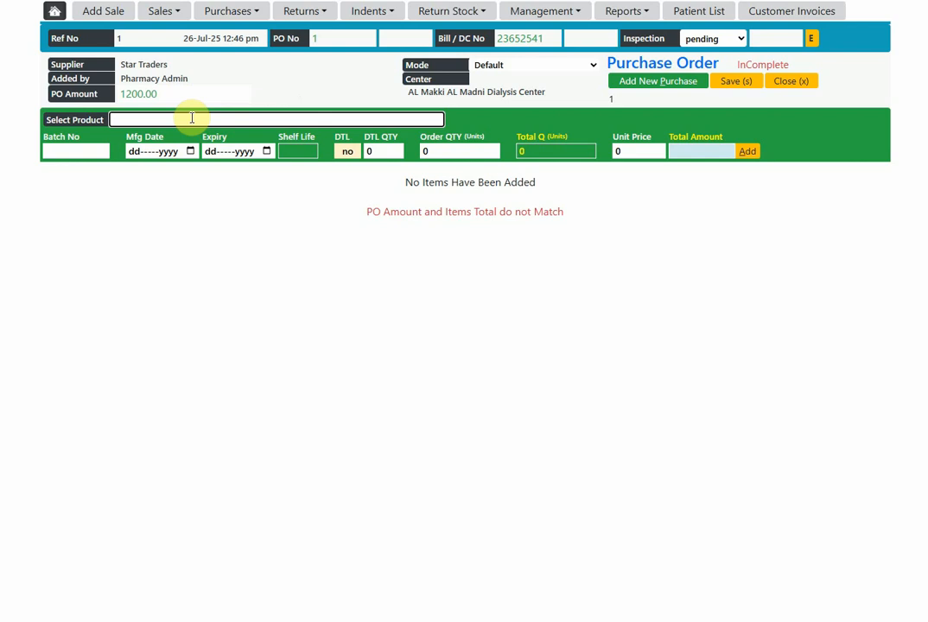
- Select AK Cotton Roll as the product and enter batch number B3212365
text(a)
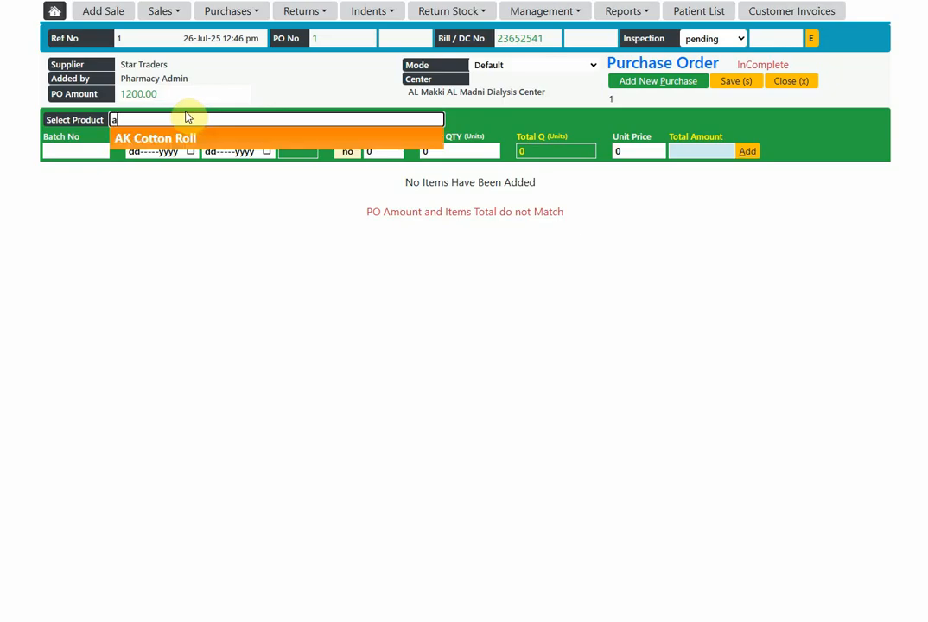
key(Return)
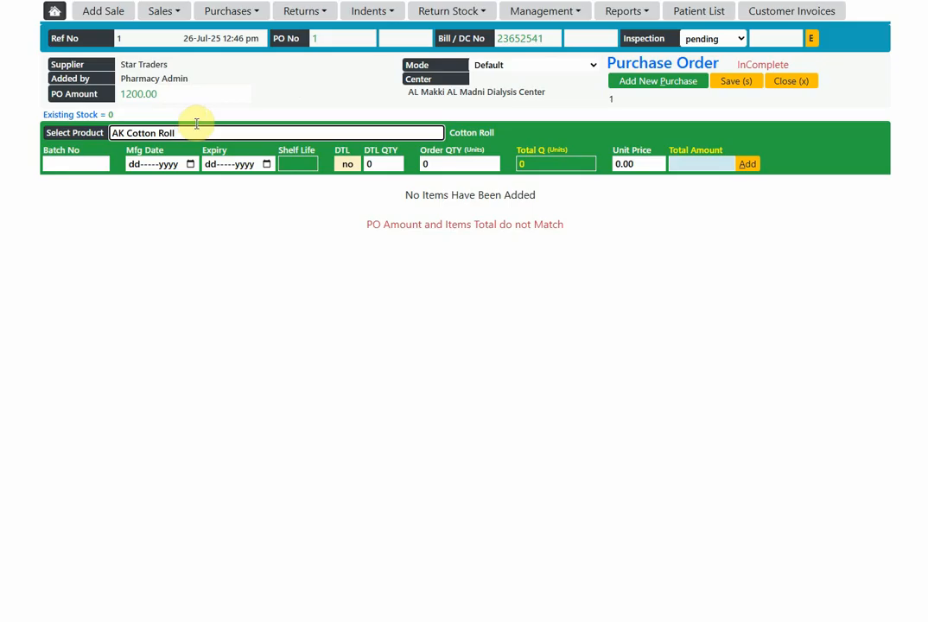
key(Tab)
text(5)
key(BackSpace)
text(B)
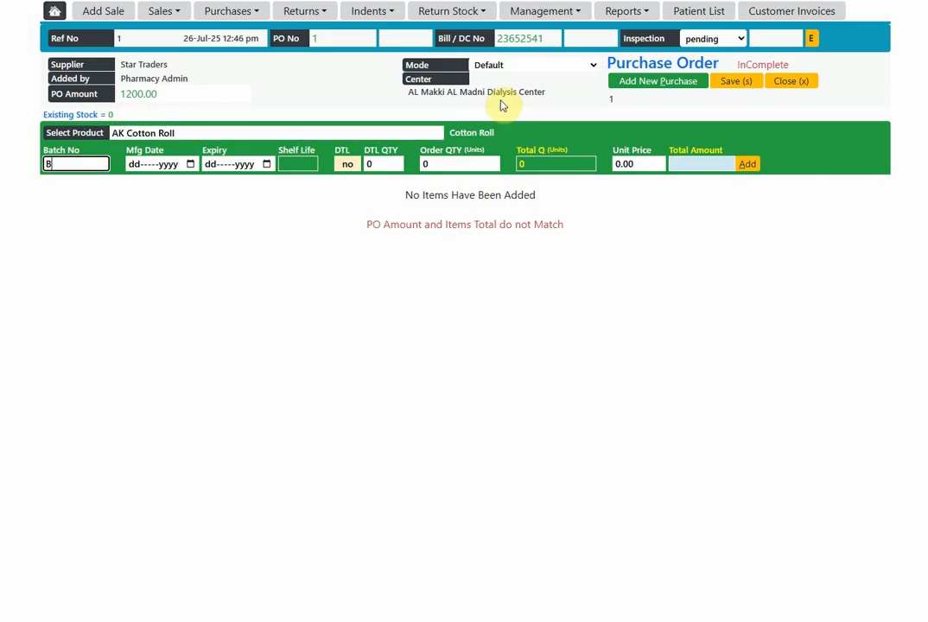
text(3212365)
key(Tab)
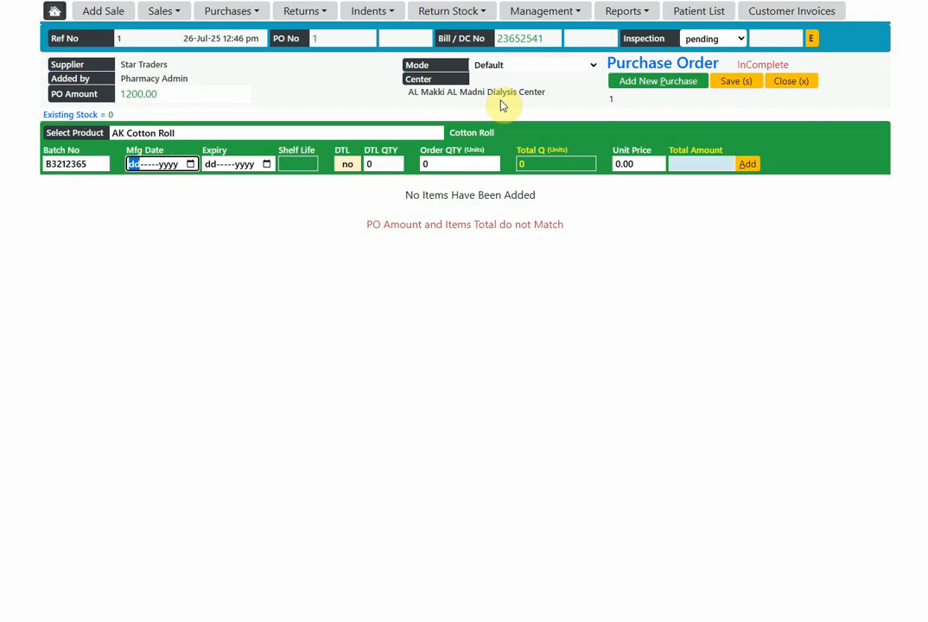
- Set the cotton roll's manufacturing date to 01-Jan-2025 and its expiry date to 01-Jan-2027
text(01012025)
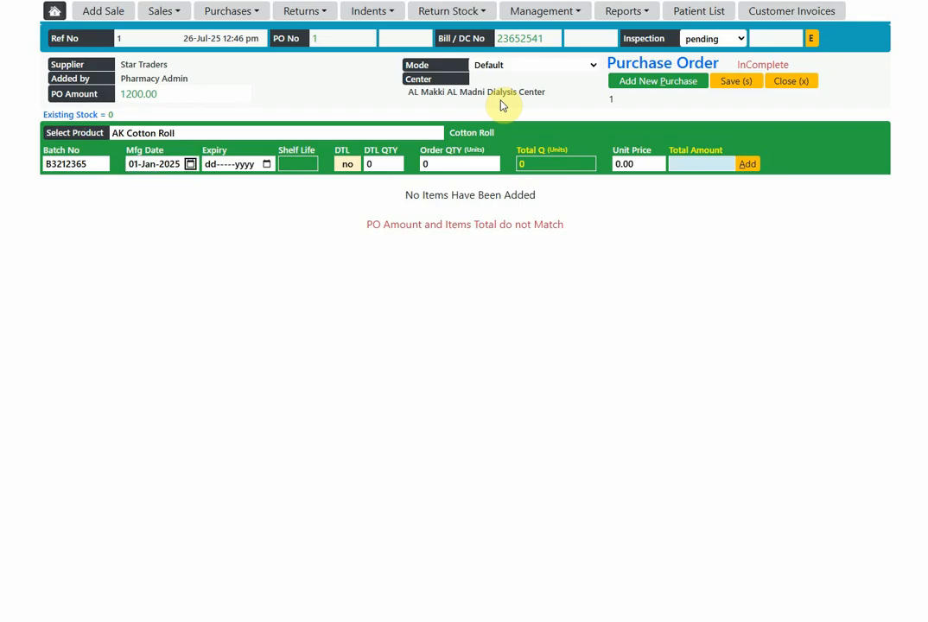
key(Tab)
text(01012027)
key(BackSpace)
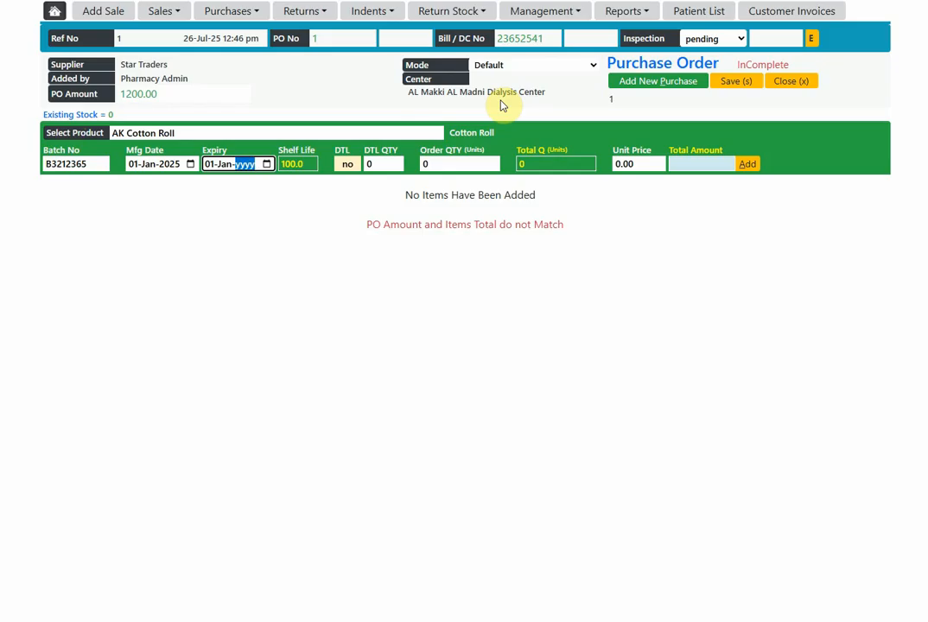
text(2027)
key(Tab)
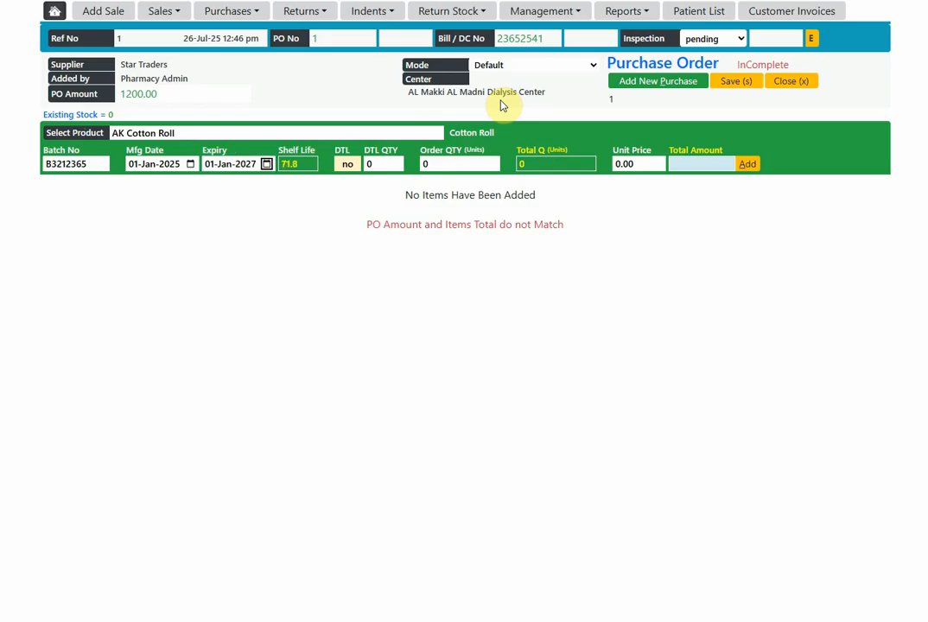
- Set the cotton roll's order quantity to 10 units at a unit price of 50 and add it to the order
key(Tab)
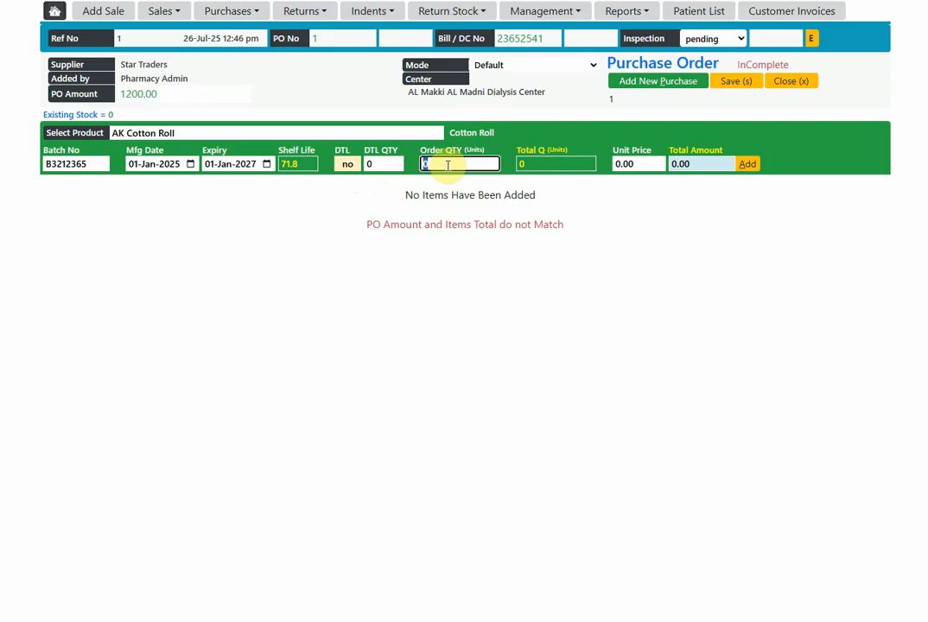
text(10)
key(Tab)
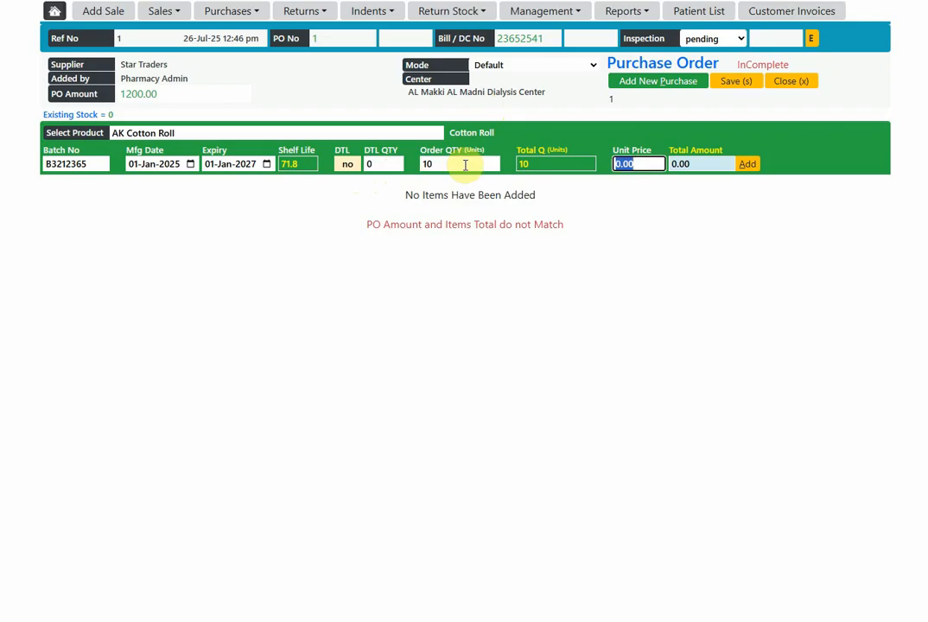
text(50)
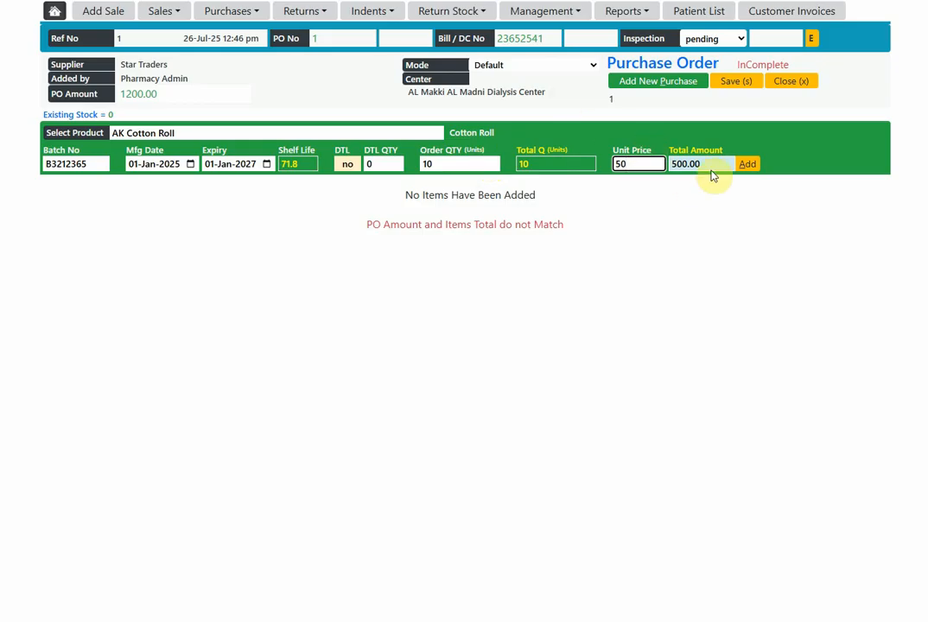
click(747, 166)
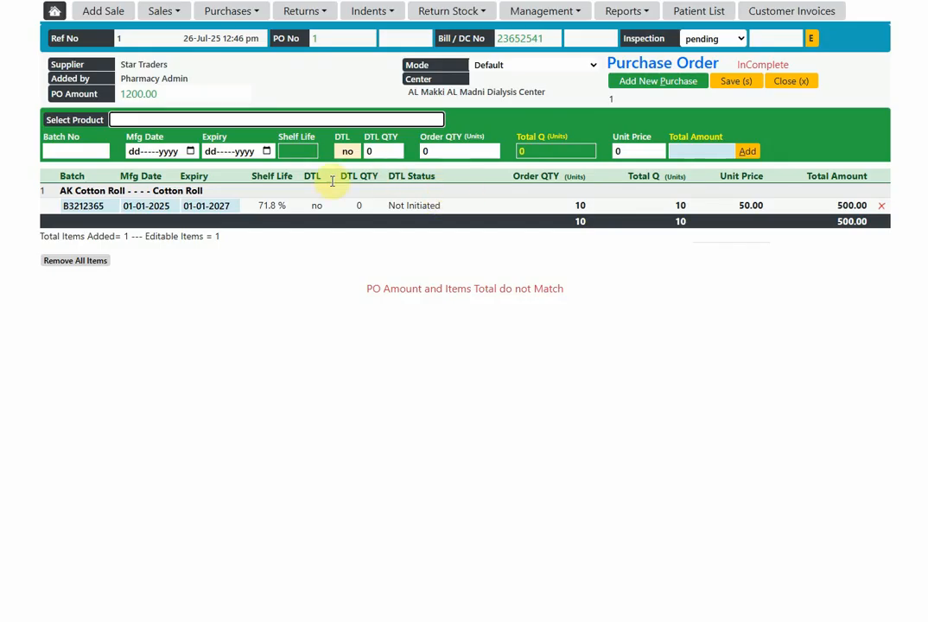
- Select JC Drip Set as the next product and enter batch number U98798
click(235, 120)
text(a)
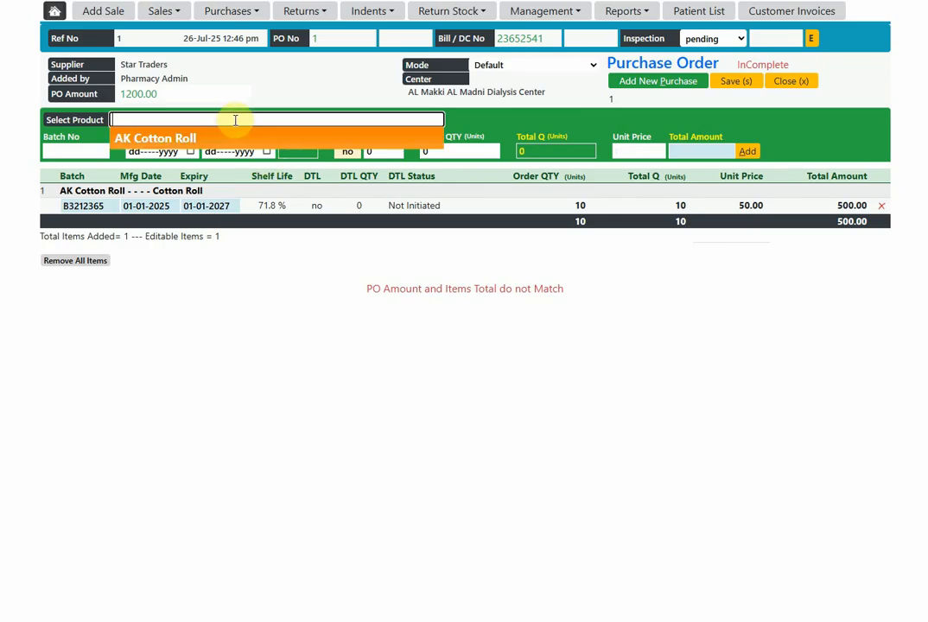
text(drip)
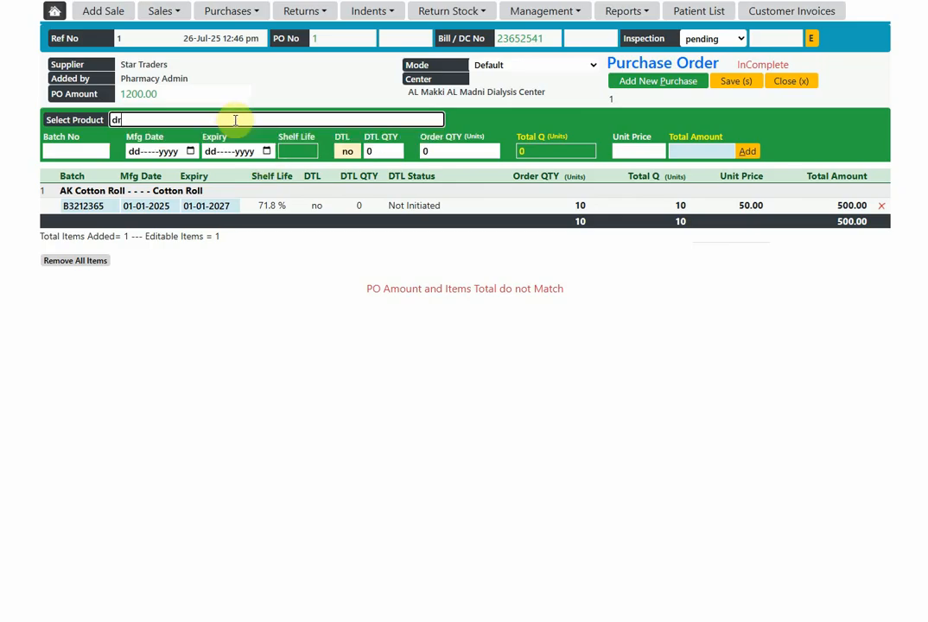
key(Down)
key(Return)
key(Tab)
text(U)
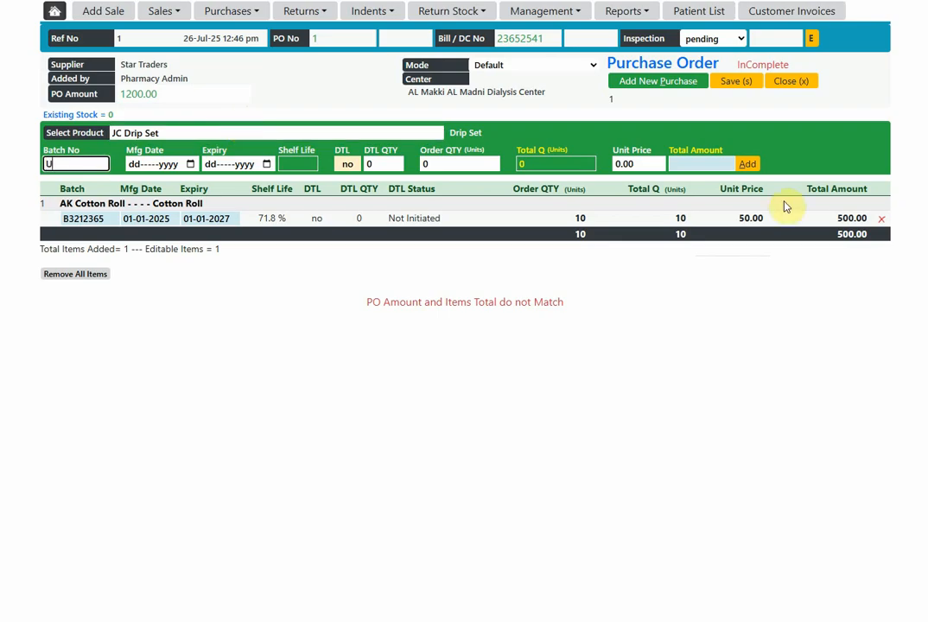
text(98798)
key(Tab)
- Set the drip set's manufacturing date to 01-Jan-2025 and its expiry date to 01-Jan-2028
text(01012025)
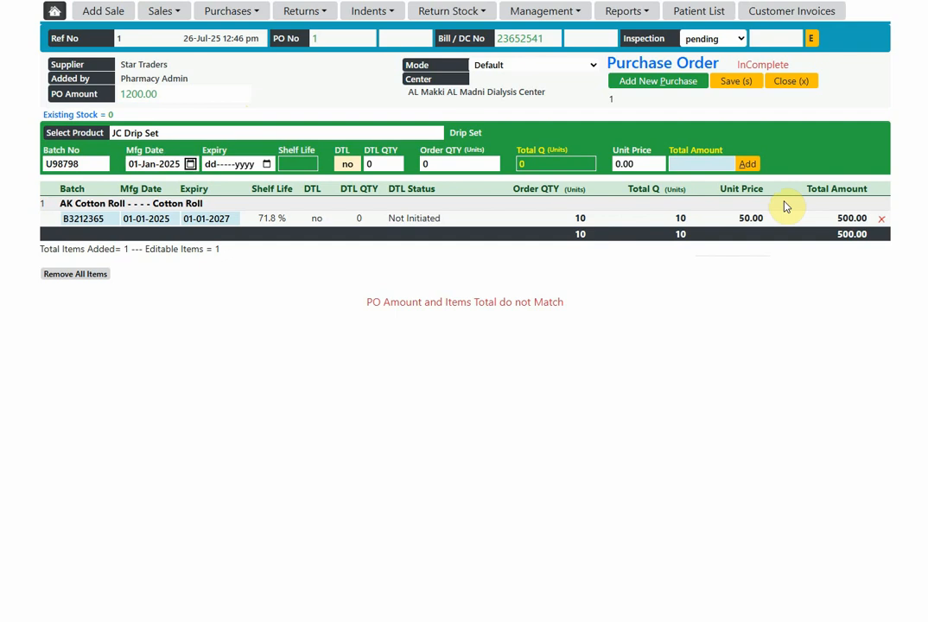
key(Tab)
text(01012026)
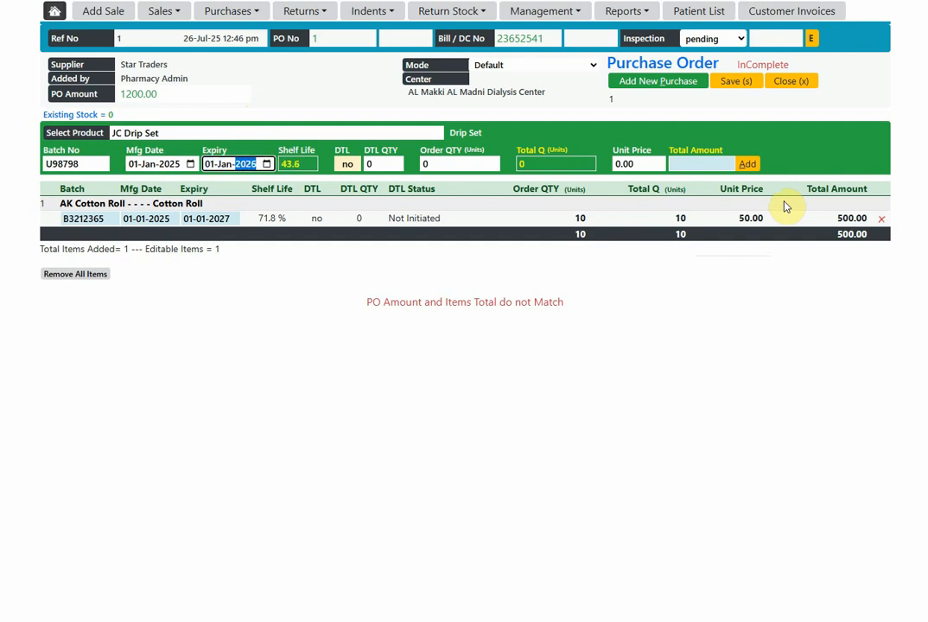
text(2028)
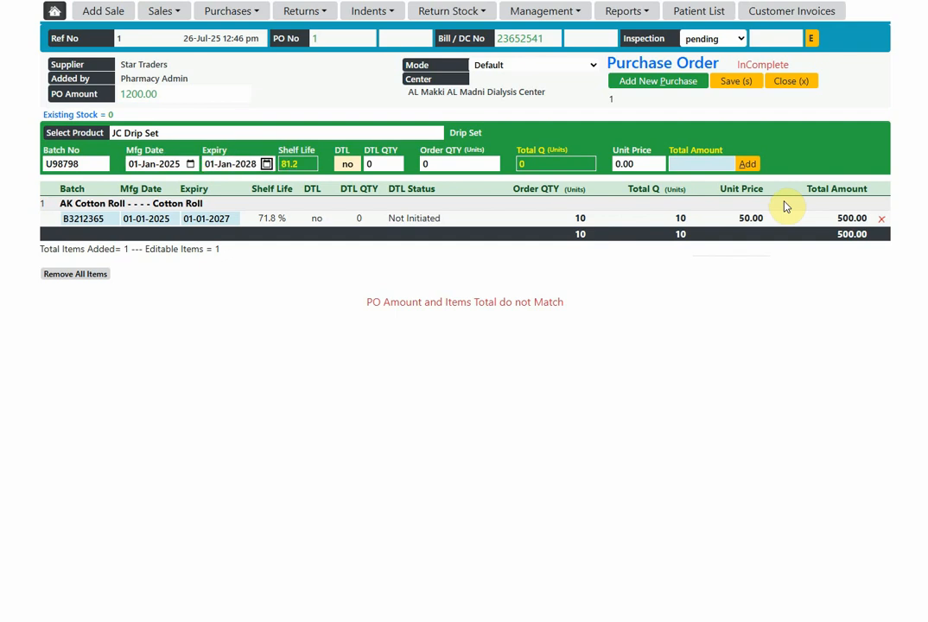
- Set the drip set's order quantity to 10 units at a unit price of 70 and add it to the order
drag(444, 161, 383, 166)
text(10)
key(Tab)
text(60)
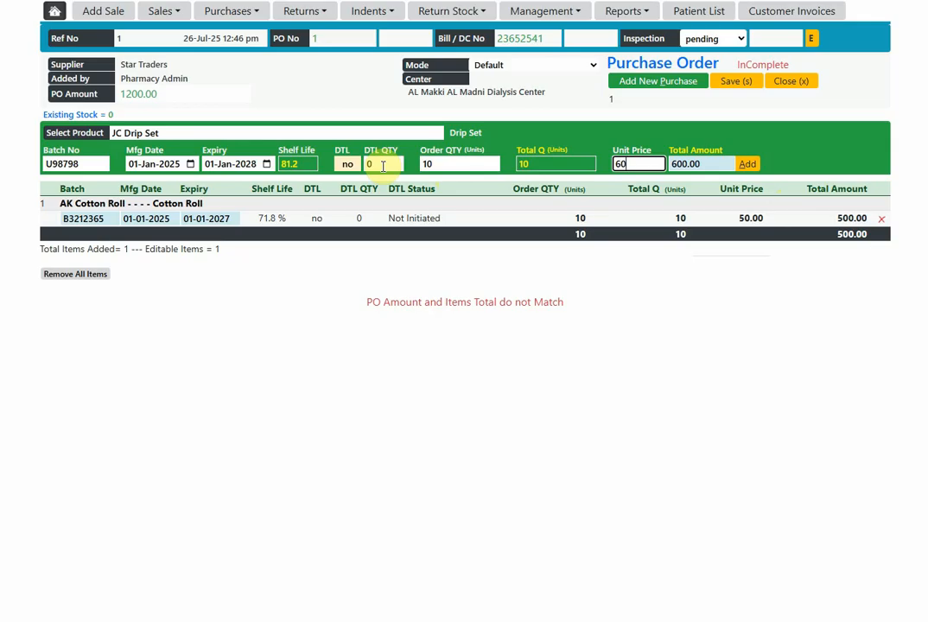
key(BackSpace)
key(BackSpace)
text(70)
click(748, 164)
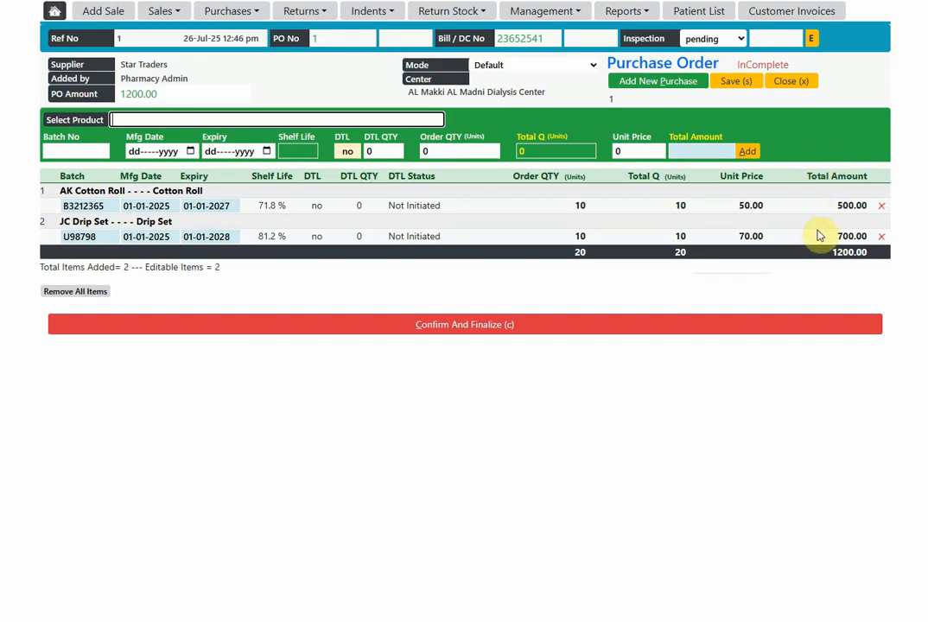
double_click(849, 252)
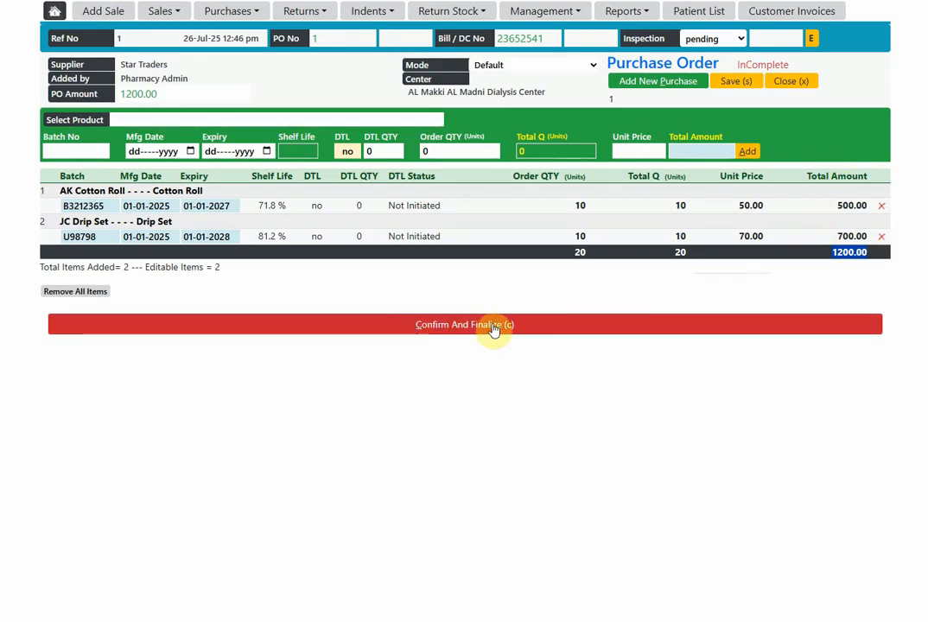
- Select AK Cotton Roll once more as an extra item and enter batch number 2311
click(217, 118)
text(a)
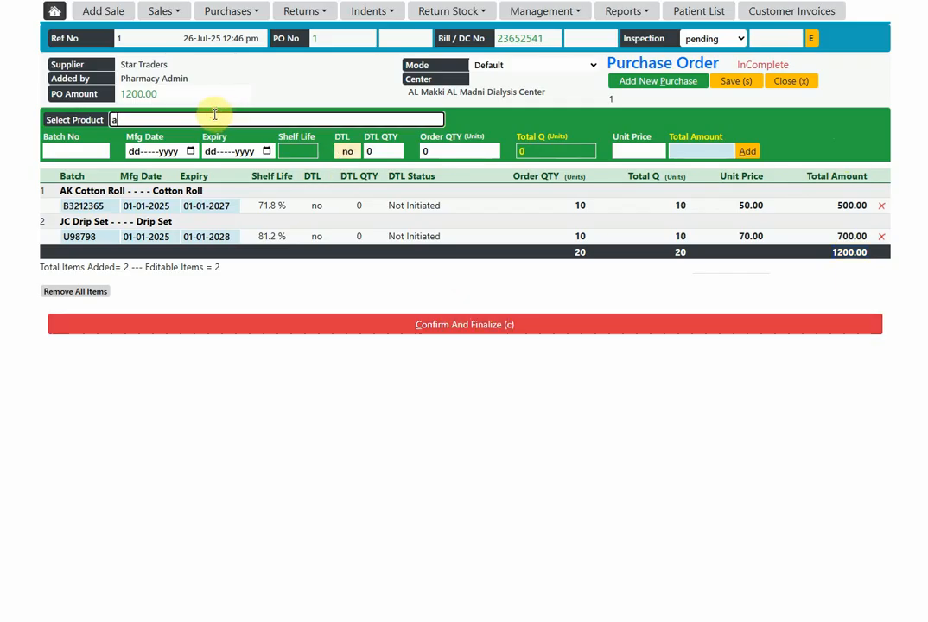
key(Down)
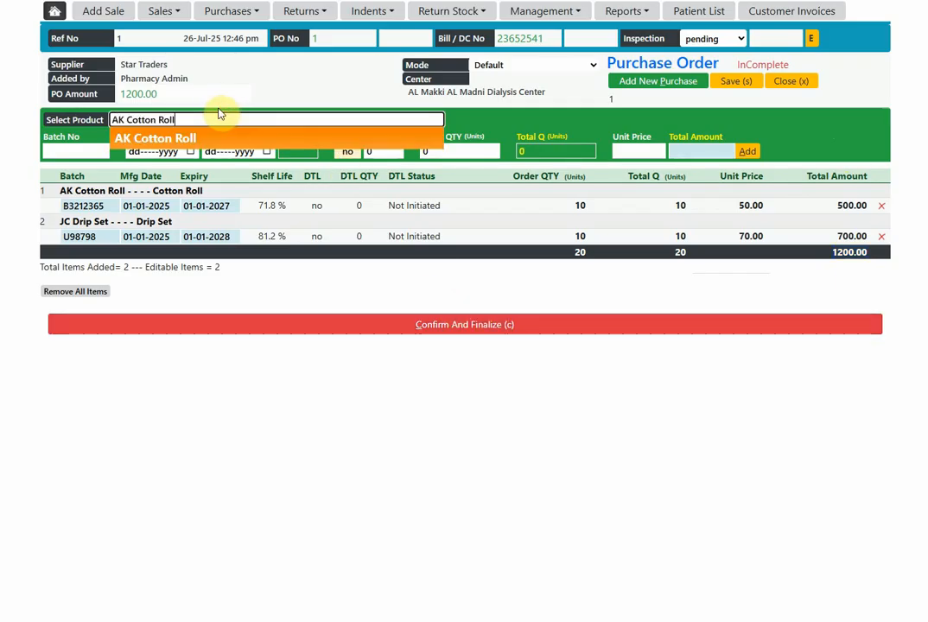
key(Return)
text(2311)
key(Tab)
- Set the extra cotton roll's manufacturing date to 01-Jan-2024 and its expiry date to 01-Jan-2028
text(01012026)
key(Down)
key(Down)
key(Tab)
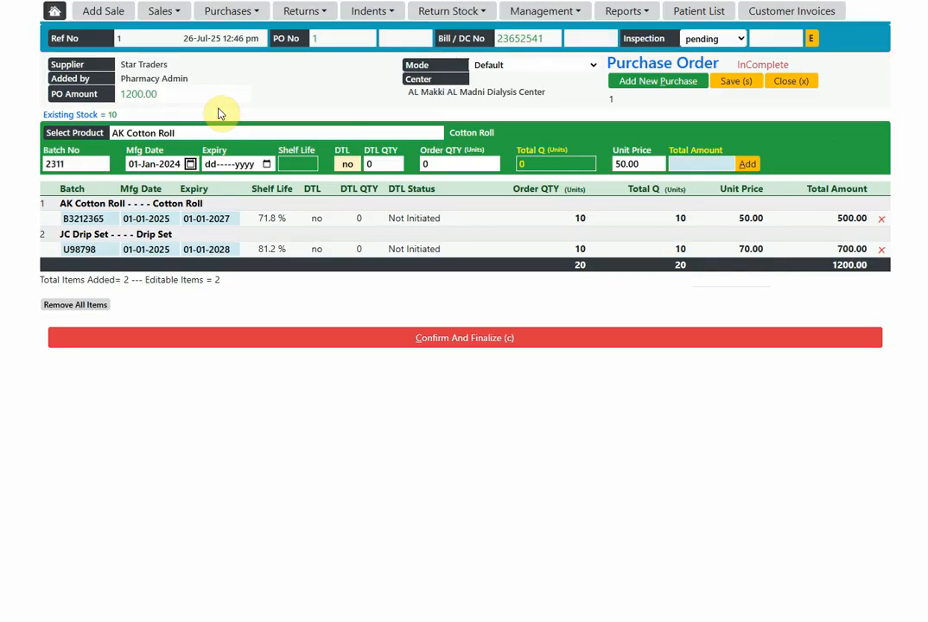
key(Tab)
text(01012025)
key(Up)
key(Up)
key(Up)
key(Tab)
- Set the extra cotton roll's order quantity to 1 unit and add it to the order
key(Tab)
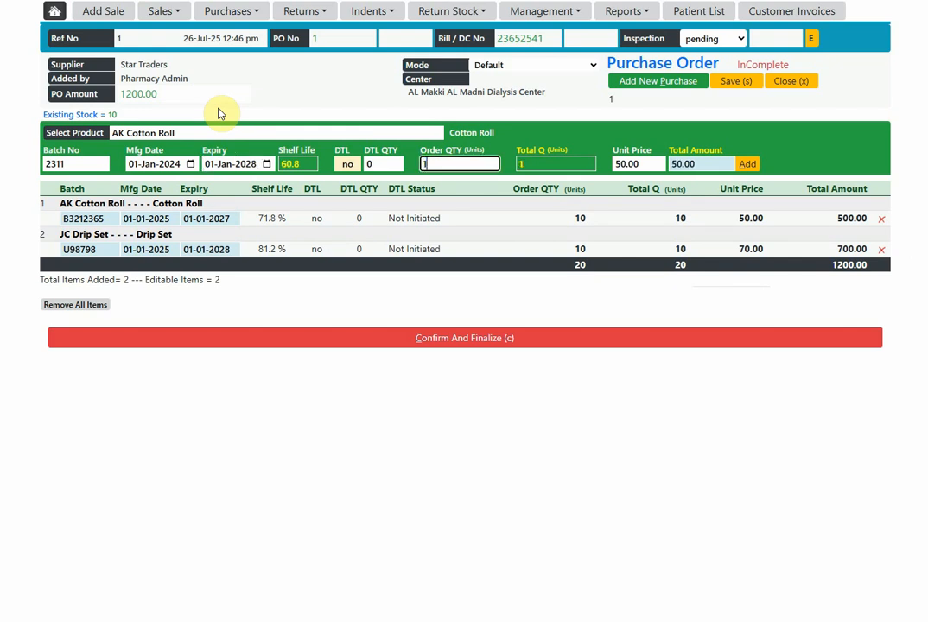
text(1)
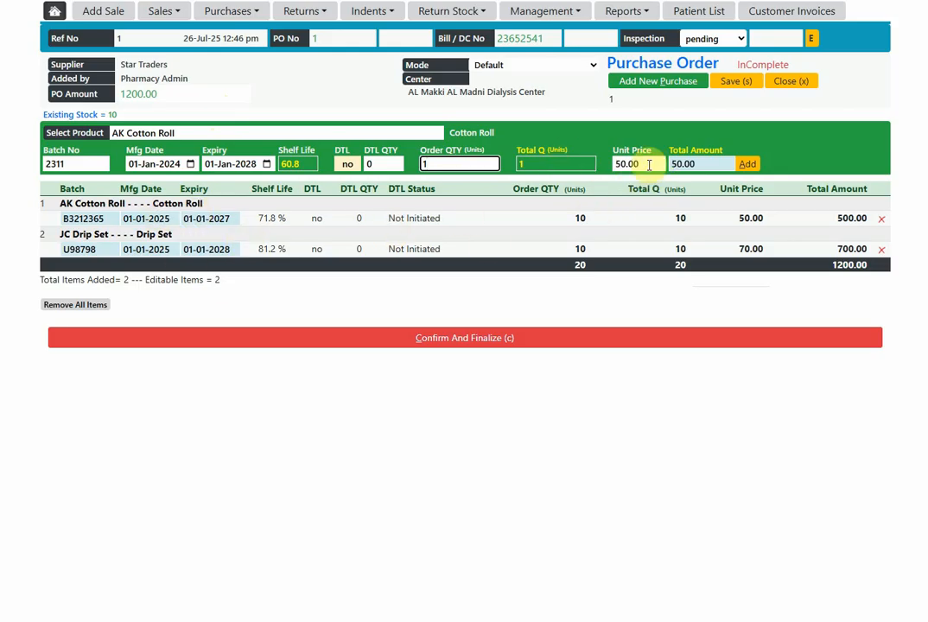
click(753, 171)
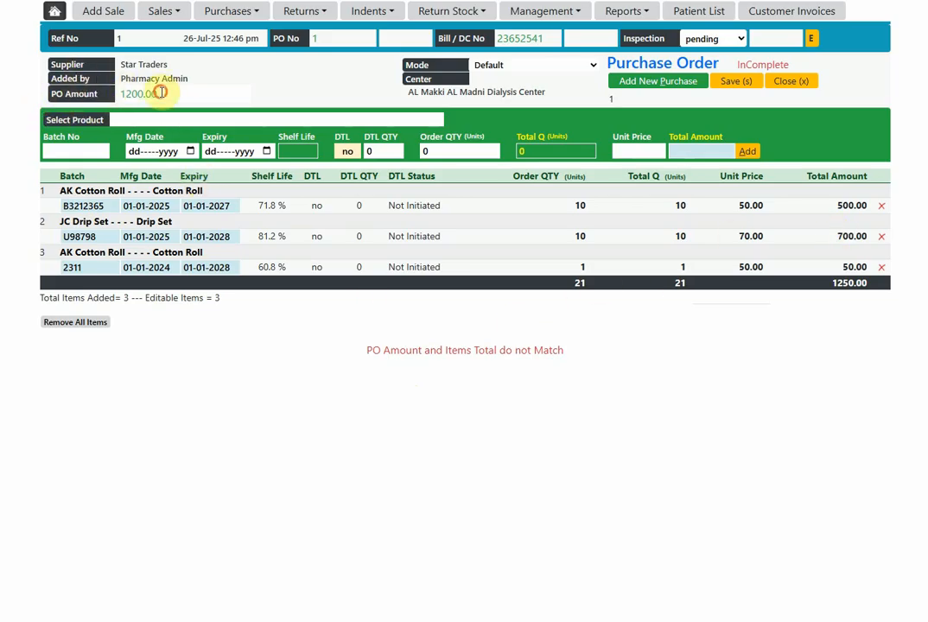
- Check the PO amount and remove the AK Cotton Roll item with batch 2311 from the order
click(130, 93)
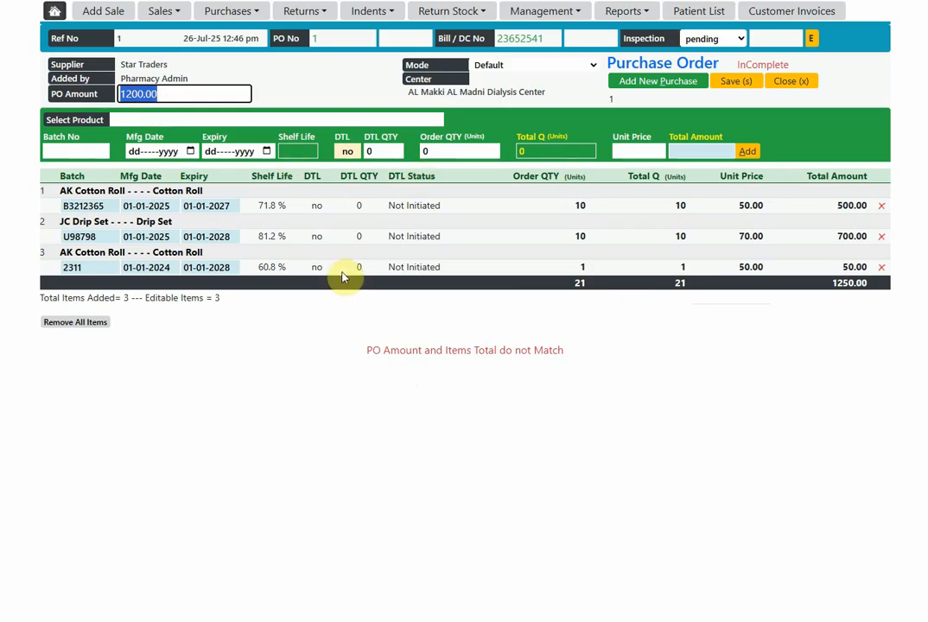
click(882, 268)
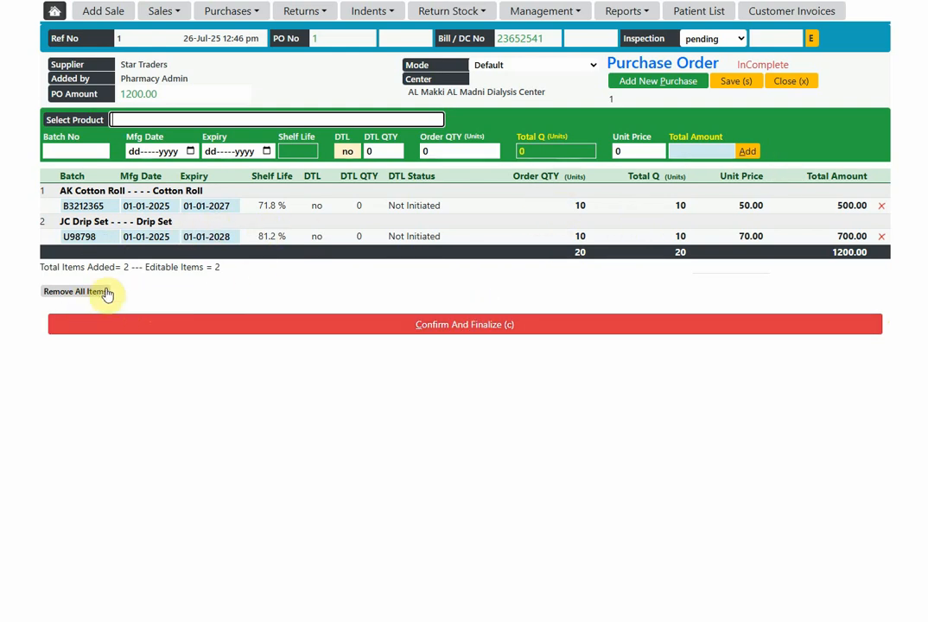
- Confirm and finalize the purchase order
click(493, 326)
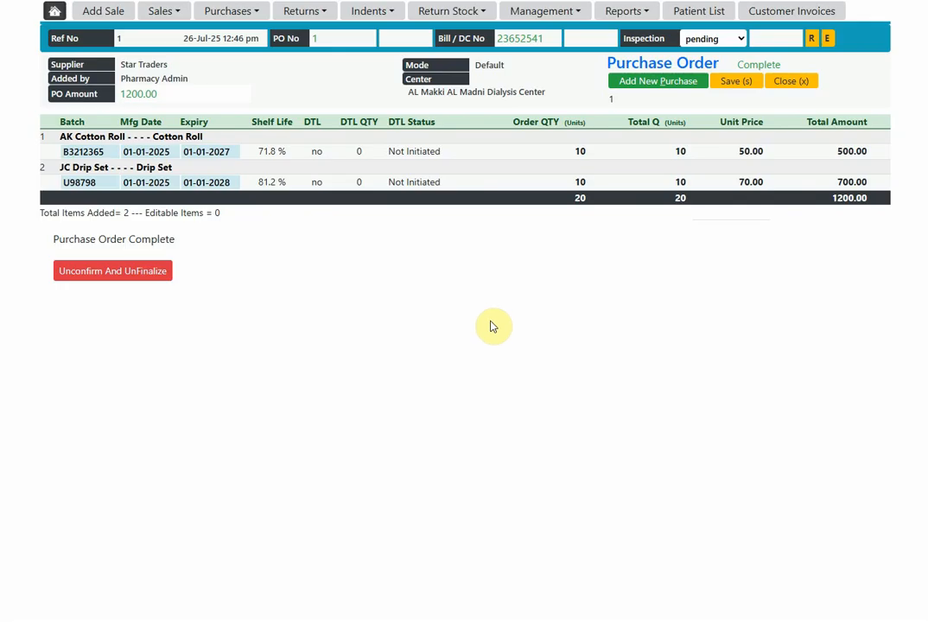